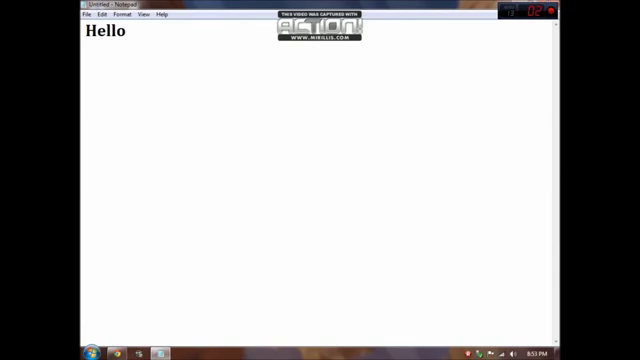
pyautogui.write(' every ')
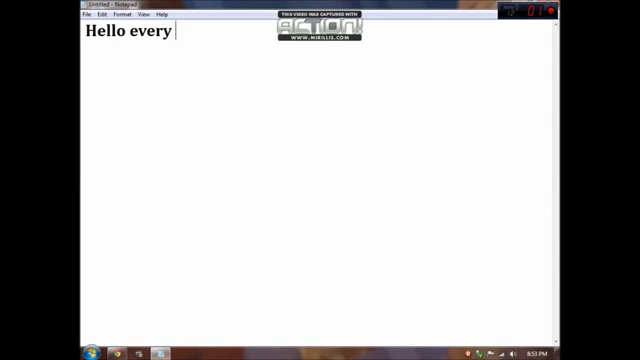
pyautogui.write('1')
# Replace the greeting with an intro about the best Crossfire NA and EU glitches
pyautogui.press('BackSpace')
pyautogui.press('BackSpace')
pyautogui.press('BackSpace')
pyautogui.press('BackSpace')
pyautogui.press('BackSpace')
pyautogui.press('BackSpace')
pyautogui.press('BackSpace')
pyautogui.press('BackSpace')
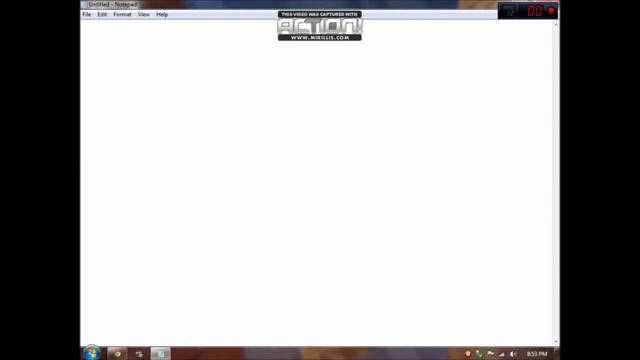
pyautogui.write('today')
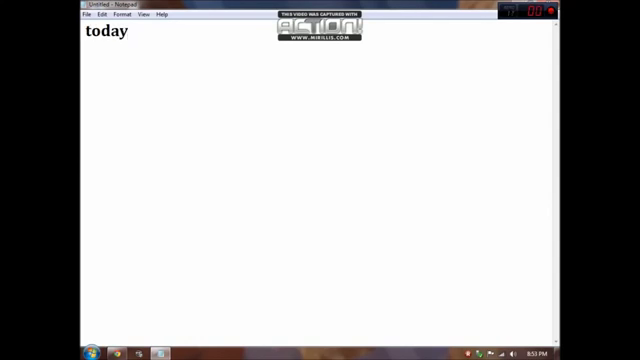
pyautogui.write(' i will be sho')
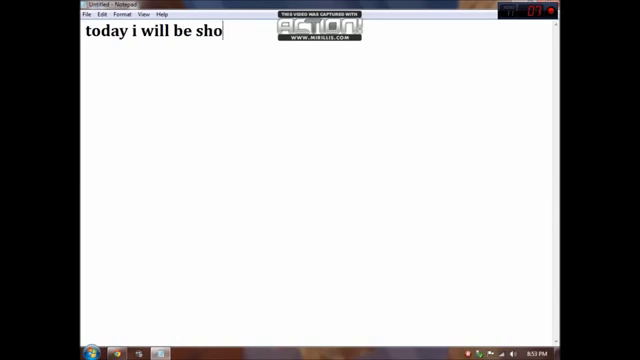
pyautogui.write('wing you')
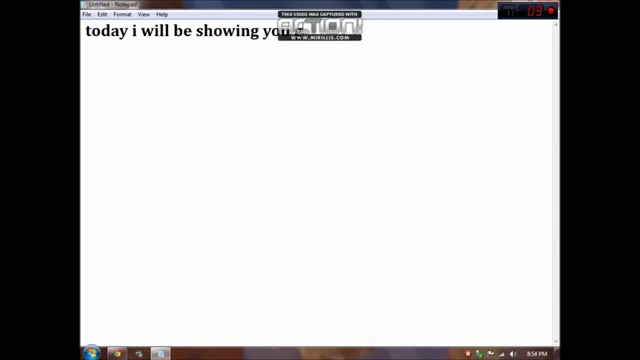
pyautogui.write(' my the')
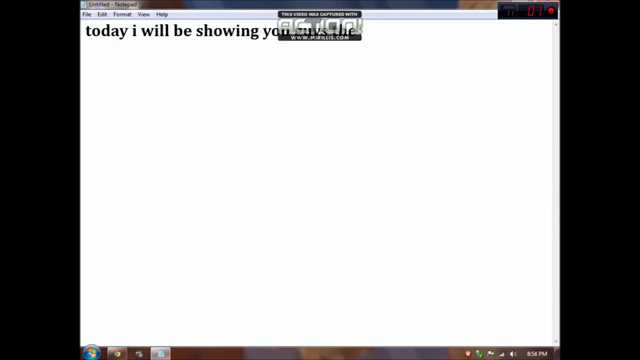
pyautogui.write(' best way')
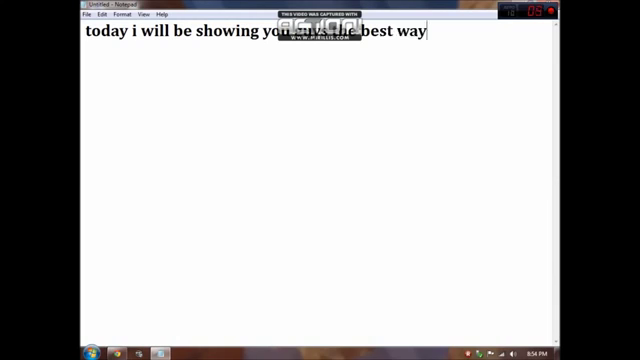
pyautogui.write(' to do gli')
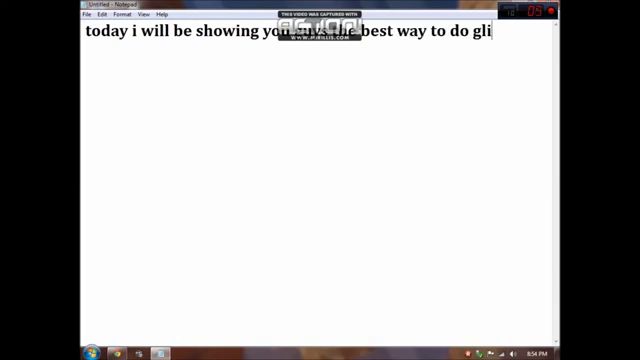
pyautogui.write('tches in ')
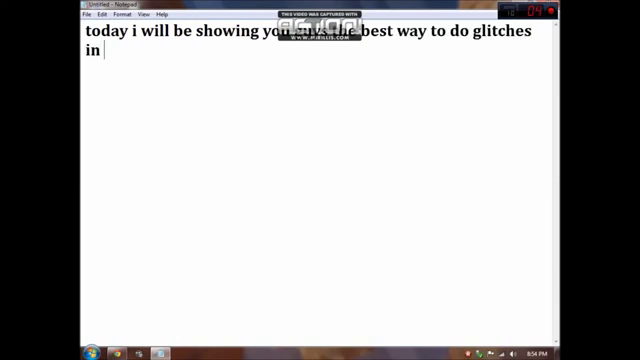
pyautogui.write('Cross')
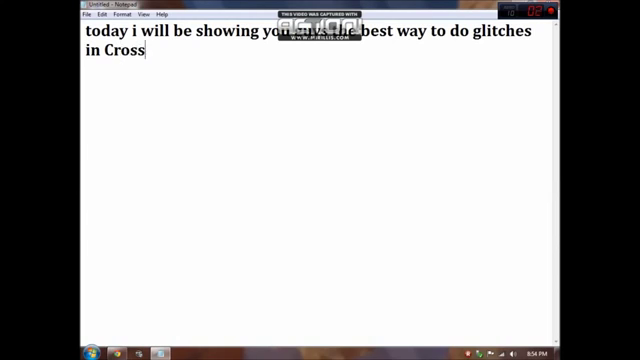
pyautogui.write('fire')
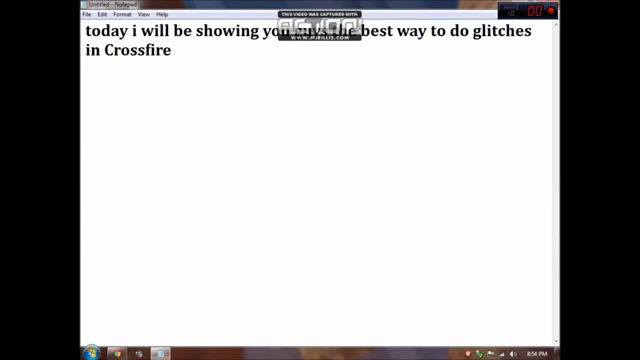
pyautogui.write(' NA and EU')
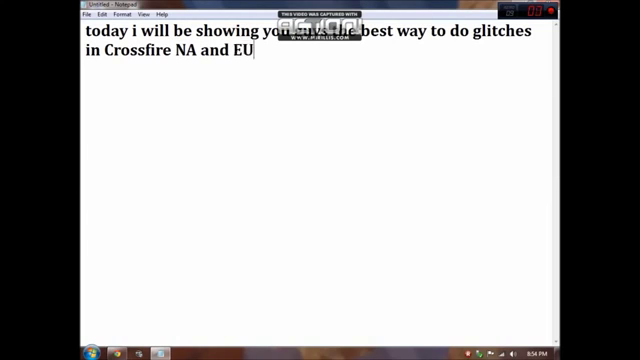
pyautogui.press('Return')
# Add paragraphs about downloading the program in the description and its look, then show the desktop
pyautogui.press('Return')
pyautogui.write('Al')
pyautogui.write('l you guys ')
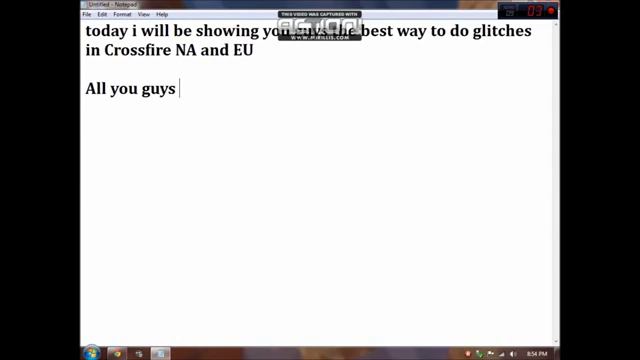
pyautogui.write('need to d')
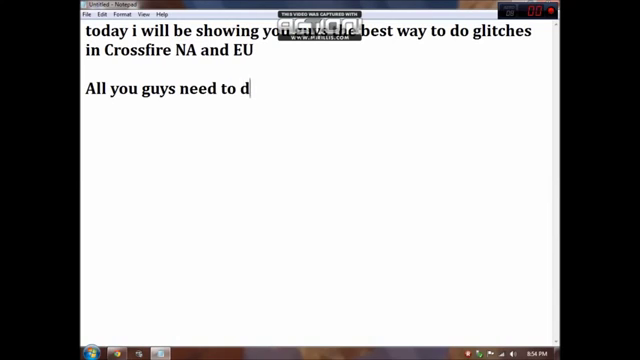
pyautogui.write('o is')
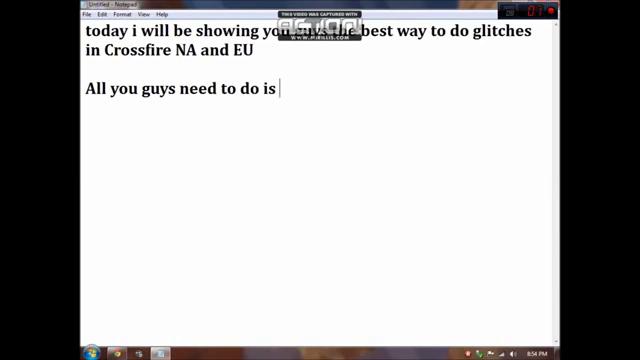
pyautogui.write(' download')
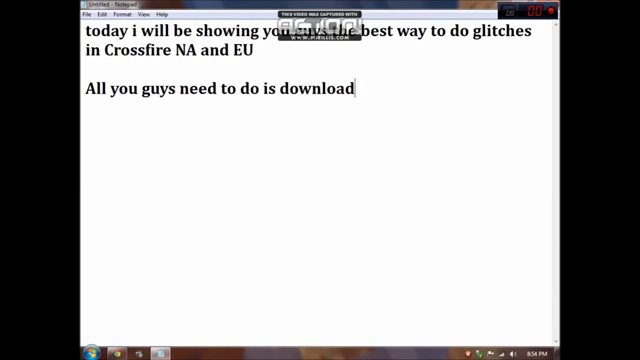
pyautogui.write(' the progr')
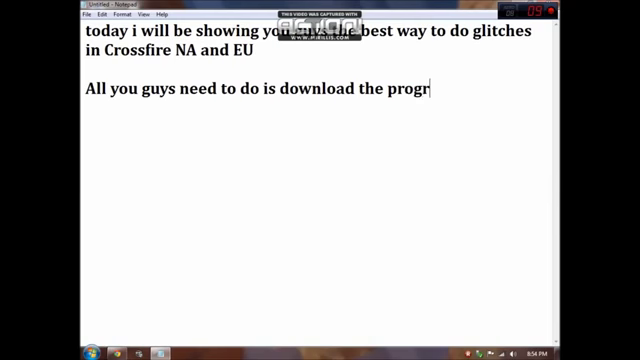
pyautogui.write('am in the de')
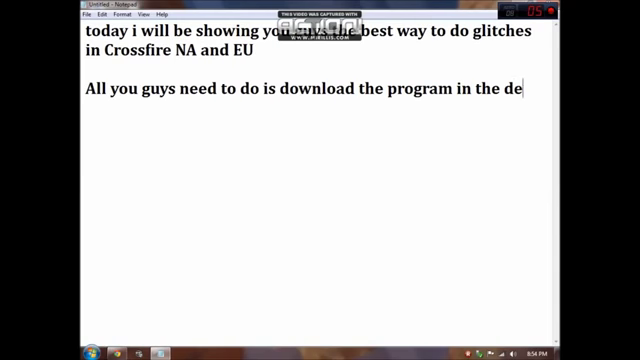
pyautogui.write('scribtio')
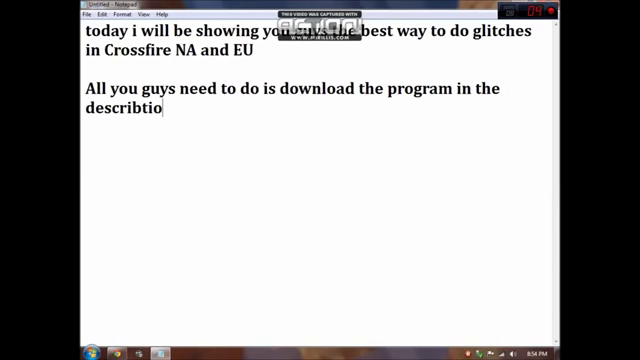
pyautogui.write('n')
pyautogui.press('Return')
pyautogui.press('Return')
pyautogui.write('after yo')
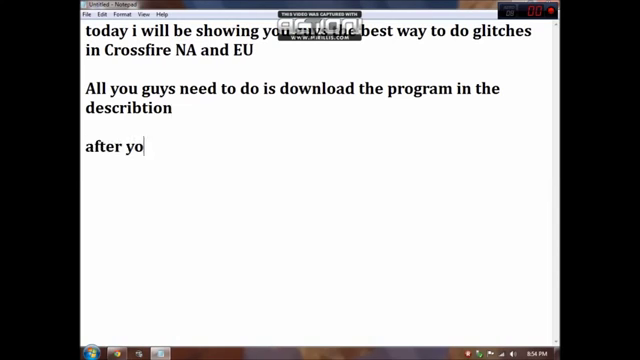
pyautogui.write('u have ')
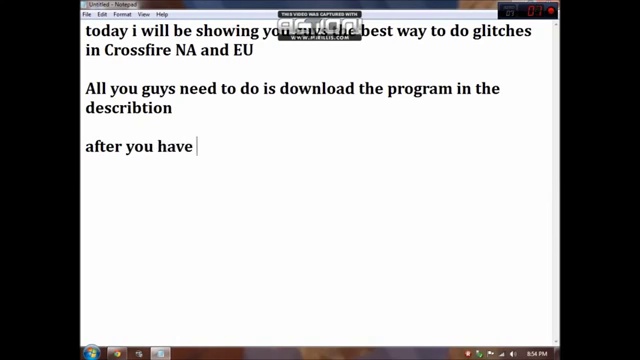
pyautogui.write('downlo')
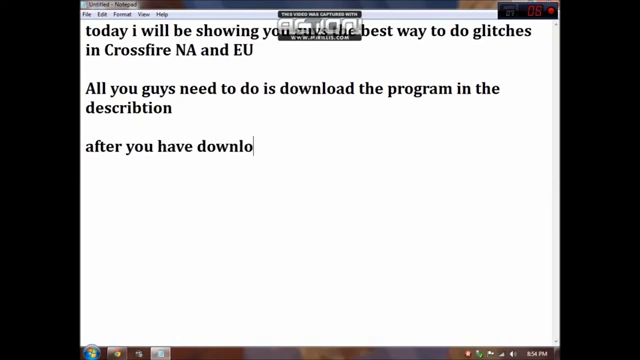
pyautogui.write('aded the program ')
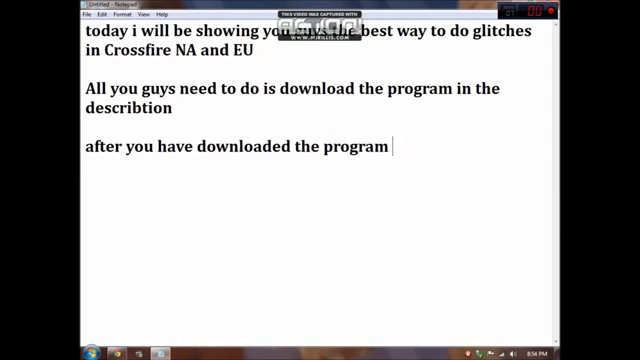
pyautogui.write('whi')
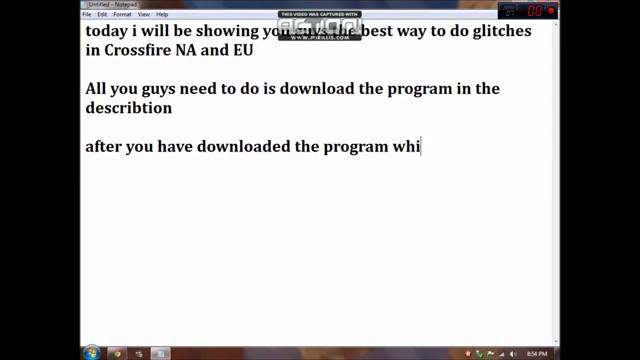
pyautogui.write('ch looks l')
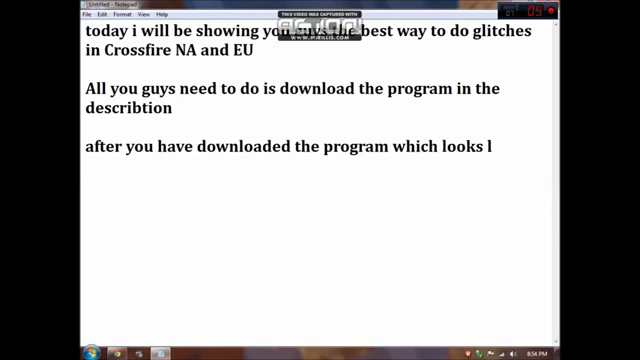
pyautogui.write('ike this')
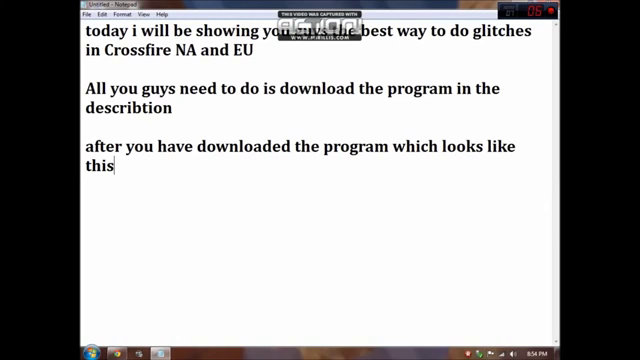
pyautogui.press('super+d')
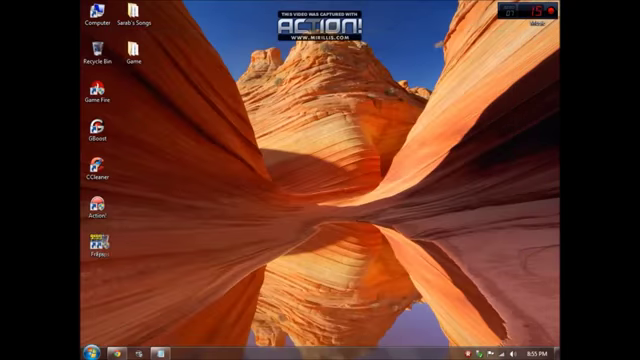
# Place the Fraps shortcut in the desktop centre and bring Notepad back up
pyautogui.moveTo(97, 242); pyautogui.dragTo(320, 145)
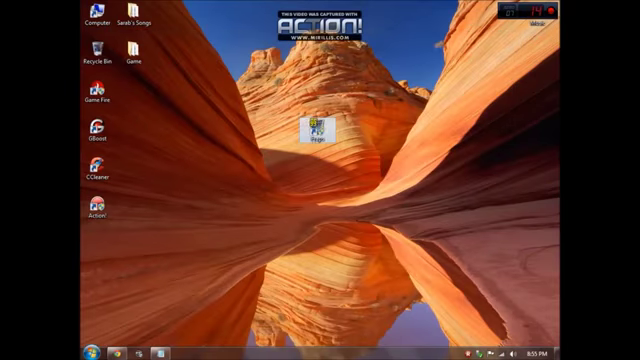
pyautogui.click(158, 85)
pyautogui.moveTo(340, 95); pyautogui.dragTo(300, 185)
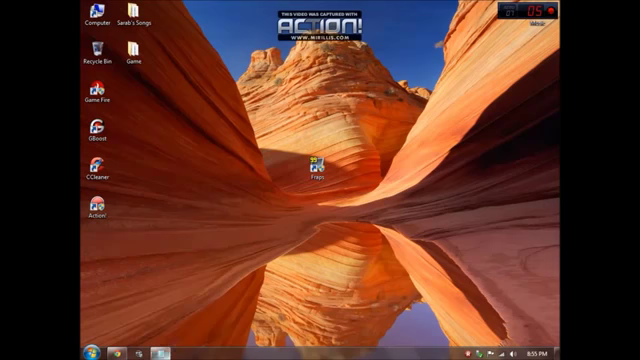
pyautogui.click(160, 353)
# Add a paragraph about clicking the program to see the glitch settings
pyautogui.press('Return')
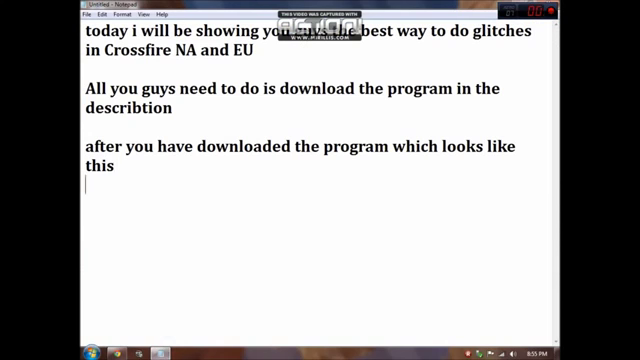
pyautogui.press('Return')
pyautogui.write('then')
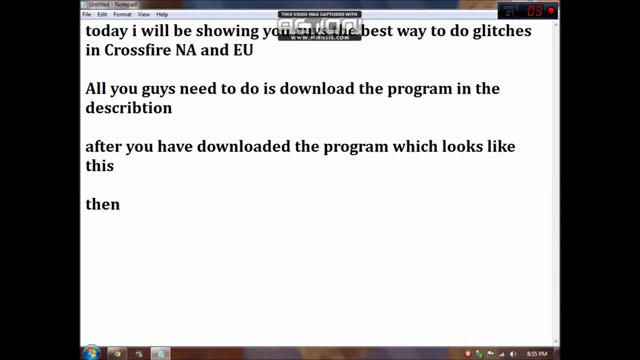
pyautogui.write(' you cli')
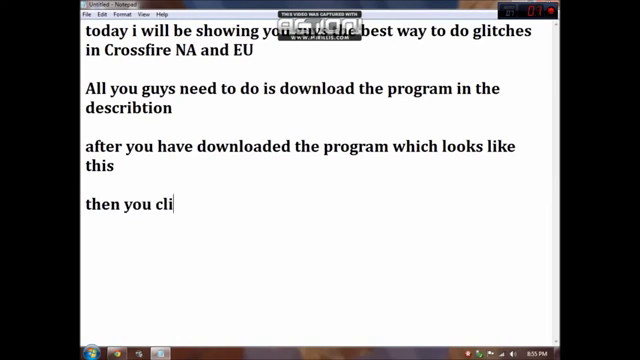
pyautogui.write('ck')
pyautogui.write(' on it')
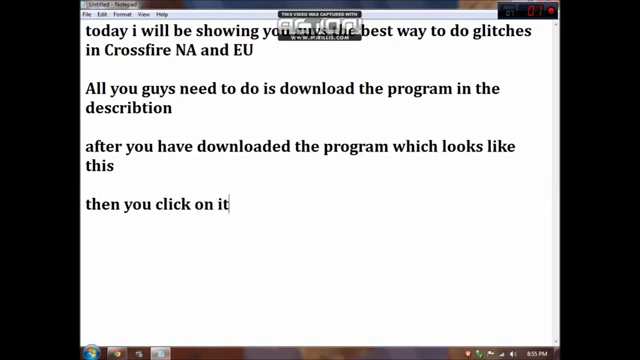
pyautogui.write(' and ')
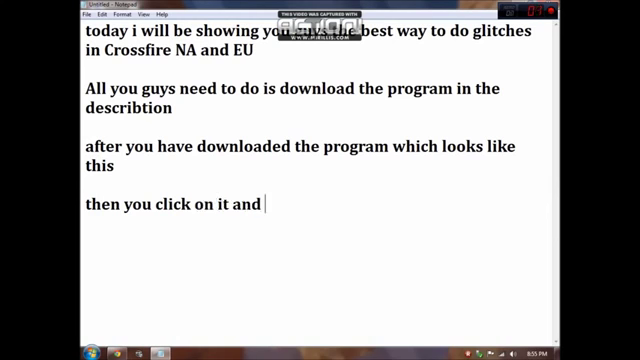
pyautogui.write('know')
pyautogui.press('BackSpace')
pyautogui.press('BackSpace')
pyautogui.press('BackSpace')
pyautogui.press('BackSpace')
pyautogui.write('now i wil')
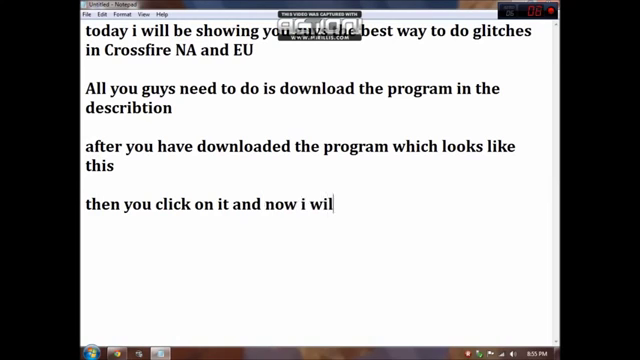
pyautogui.write('l show you')
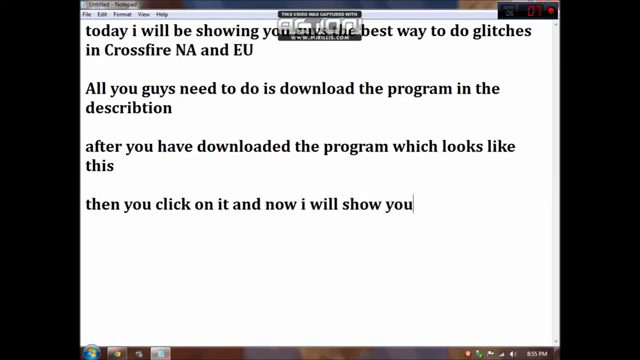
pyautogui.write(' guys the s')
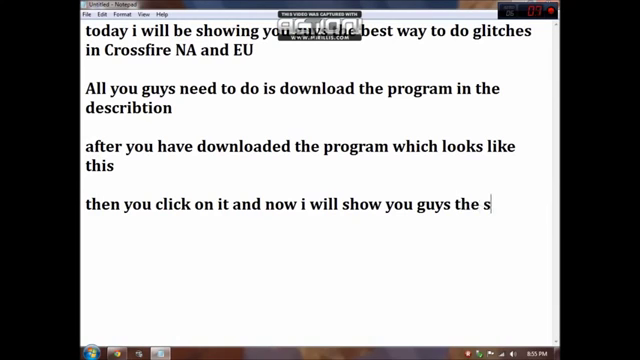
pyautogui.write('ettings')
pyautogui.press('Return')
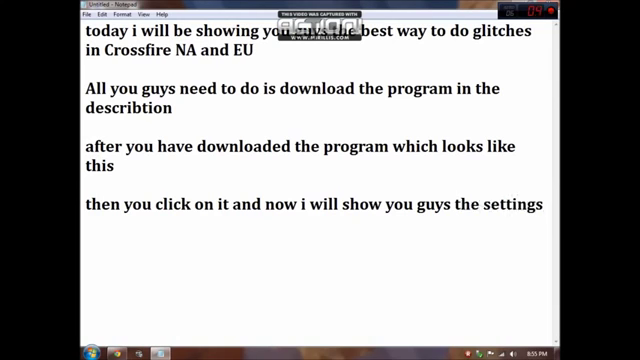
pyautogui.write('you need to ')
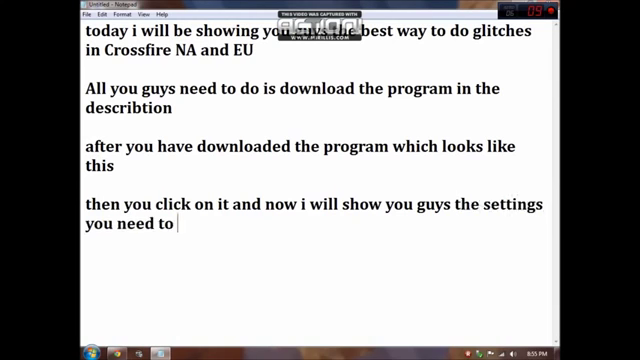
pyautogui.write('do the glit')
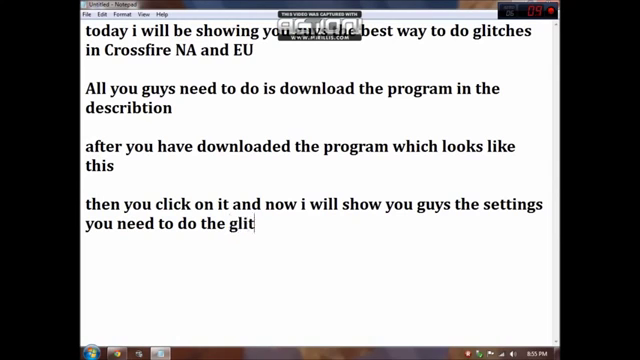
pyautogui.write('ches')
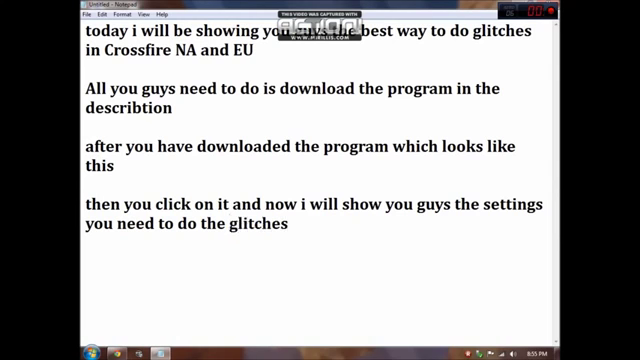
# Add a 'FALLOW MY STEPS' paragraph, then clear the whole page
pyautogui.press('Return')
pyautogui.press('Return')
pyautogui.write('FALLO')
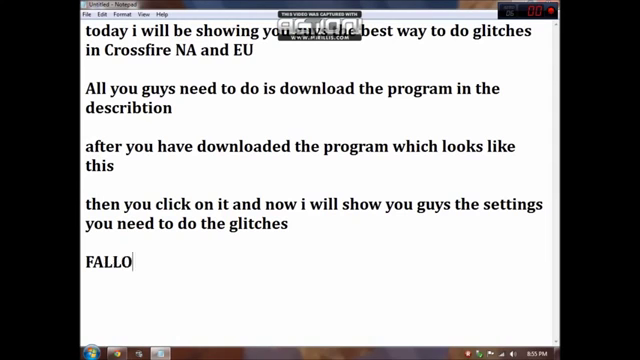
pyautogui.write('W MY ST')
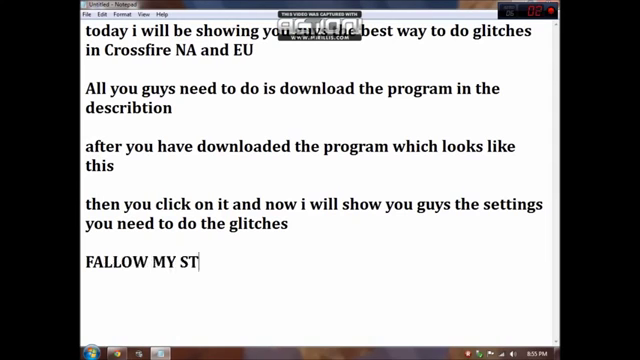
pyautogui.write('EPS')
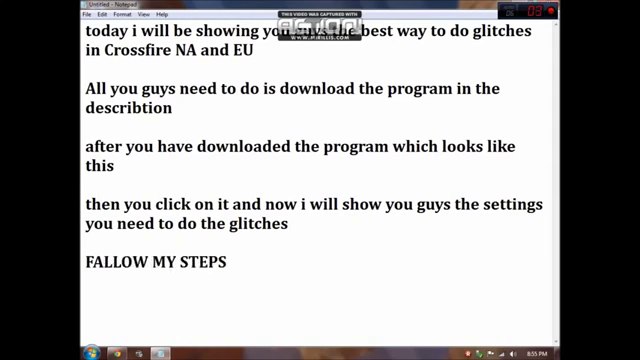
pyautogui.hotkey('shift', 'Home')
pyautogui.hotkey('shift', 'Right')
pyautogui.press('End')
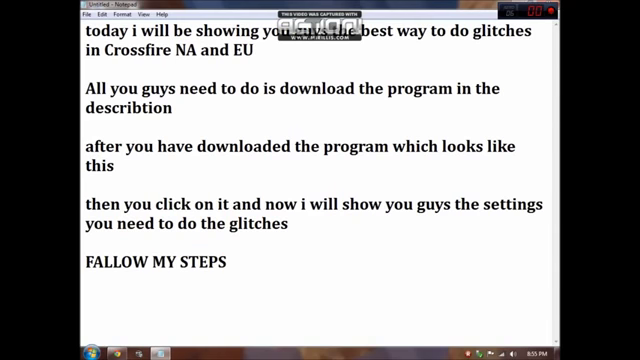
pyautogui.hotkey('ctrl', 'a')
pyautogui.press('Delete')
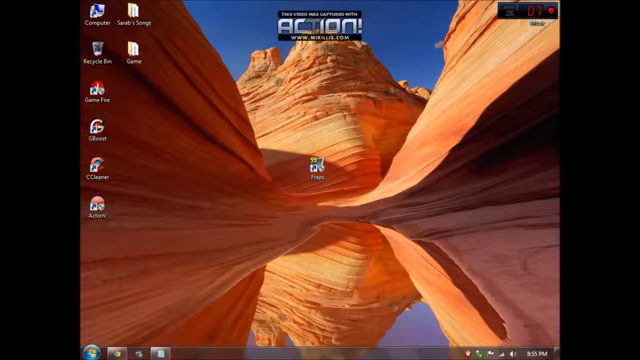
# Launch Fraps from its desktop shortcut, showing the General settings page
pyautogui.click(317, 167)
pyautogui.doubleClick(319, 165)
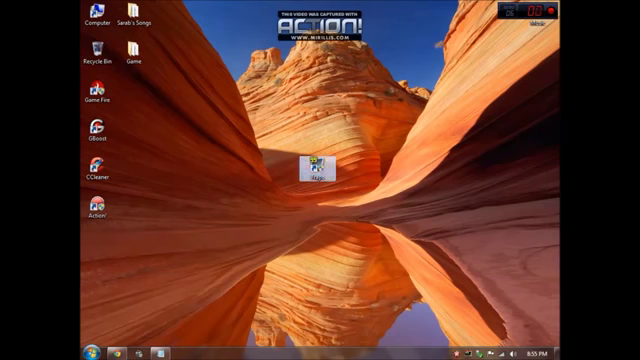
pyautogui.click(160, 352)
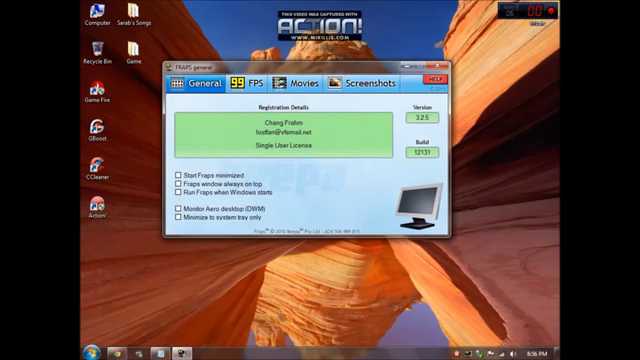
# Highlight the 60-second benchmark duration on the FPS page, then view the Movies page
pyautogui.click(248, 82)
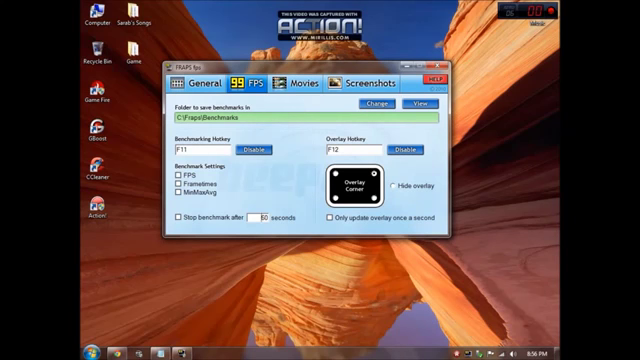
pyautogui.doubleClick(262, 217)
pyautogui.click(262, 217)
pyautogui.click(297, 83)
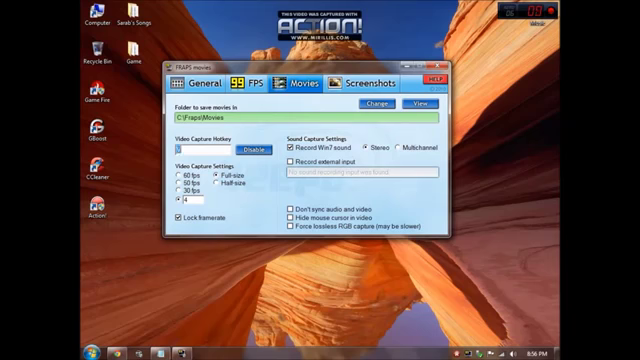
# Write lines saying the hotkey needn't be V and can be any key, then erase them
pyautogui.click(160, 353)
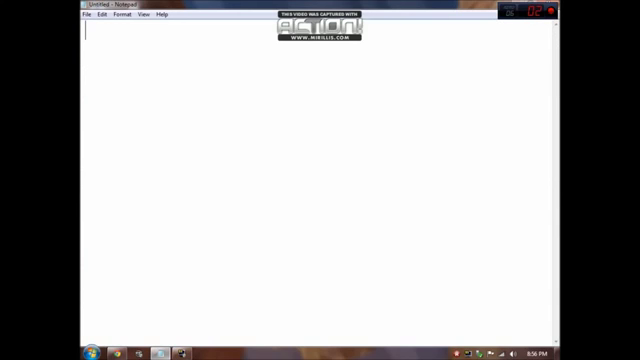
pyautogui.write('You')
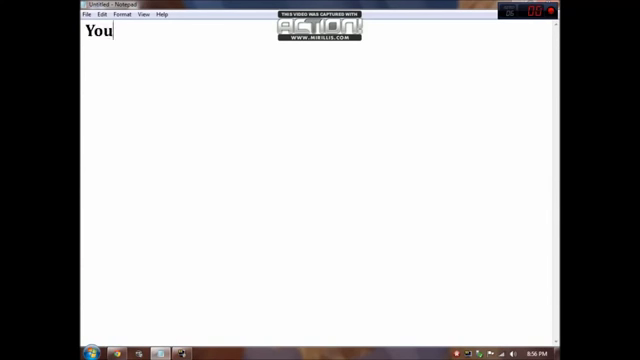
pyautogui.write(' guys don')
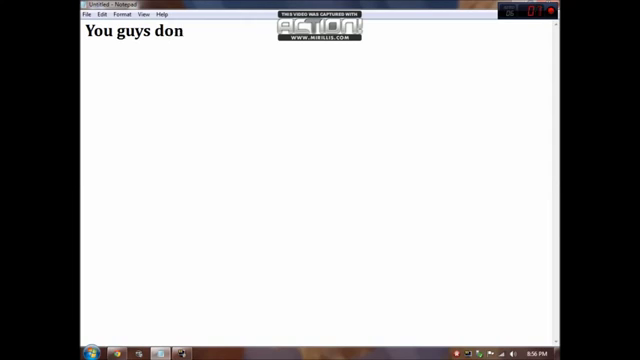
pyautogui.write('t have to mak')
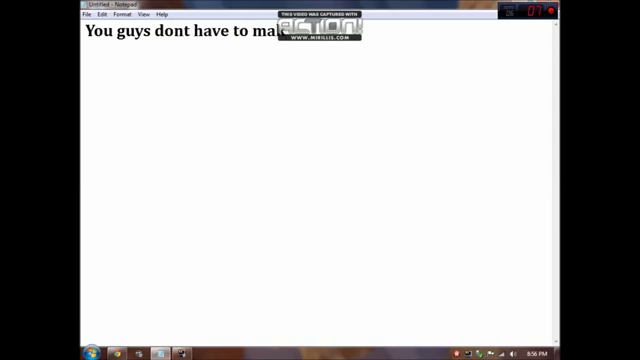
pyautogui.write('e it thisame')
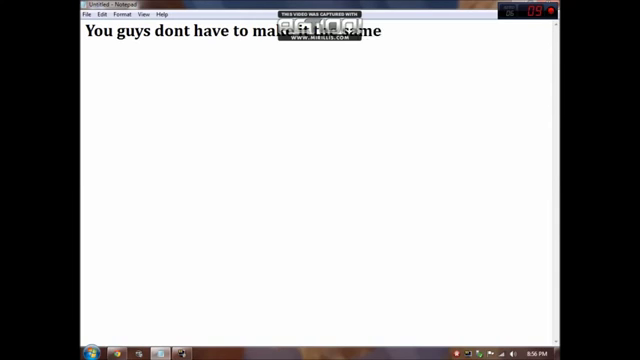
pyautogui.write(' button ')
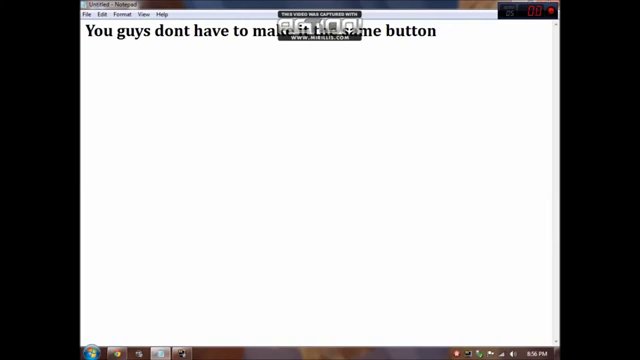
pyautogui.write('""')
pyautogui.write('V')
pyautogui.hotkey('ctrl', 'a')
pyautogui.press('Delete')
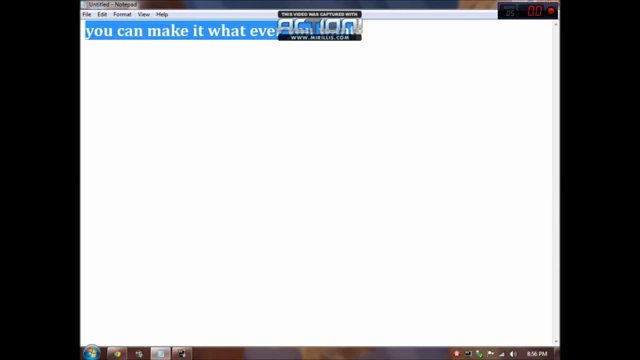
pyautogui.press('Delete')
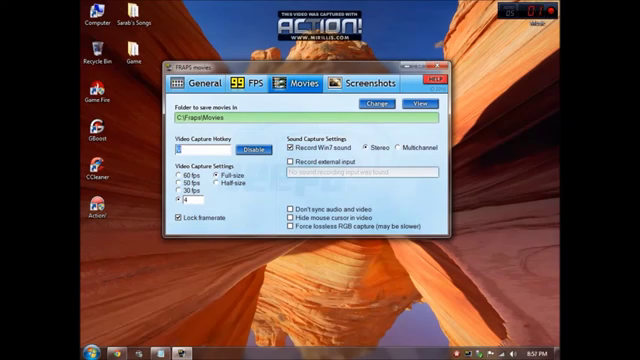
# Enter V as the Fraps video capture hotkey, leaving the custom frame rate at 4
pyautogui.press('v')
pyautogui.write('4')
pyautogui.write('0')
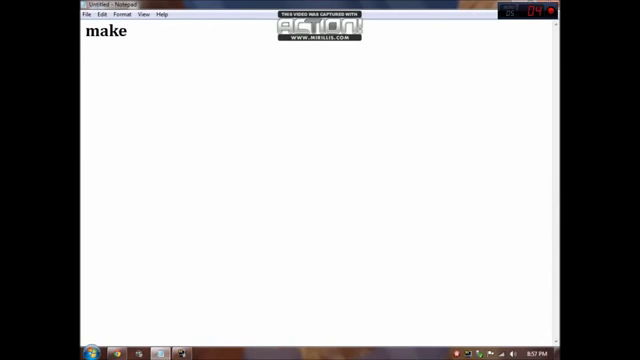
pyautogui.write('sure tha')
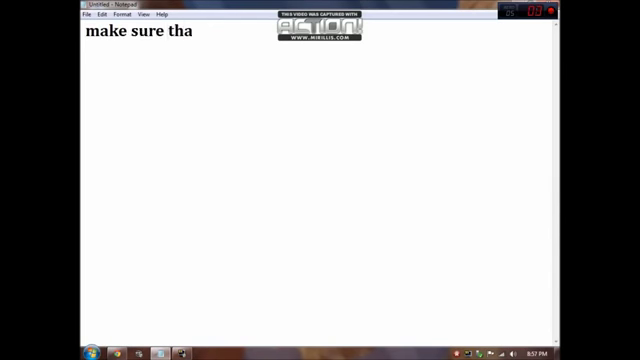
pyautogui.write('t the FPS ')
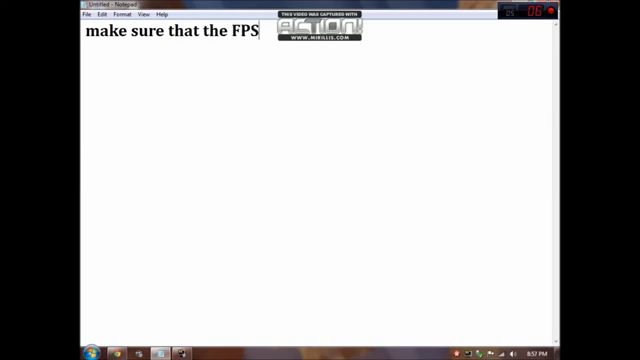
pyautogui.write('is')
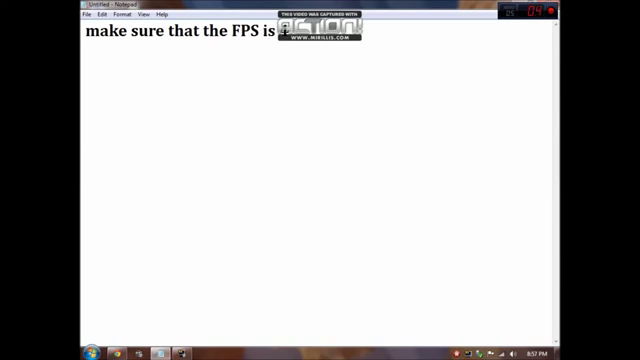
# Note to keep FPS at 4 with Lockframe checked, then clear it and return to Fraps
pyautogui.press('Return')
pyautogui.write('and th')
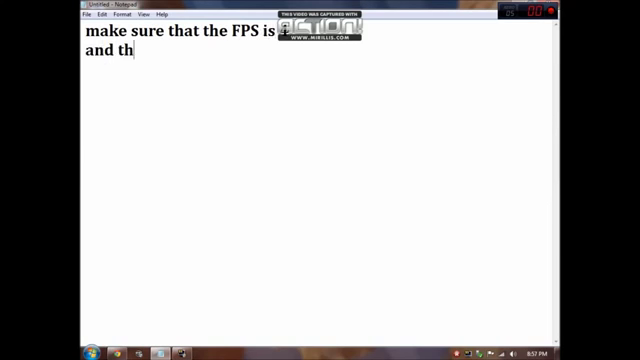
pyautogui.write('e')
pyautogui.write(' Lo')
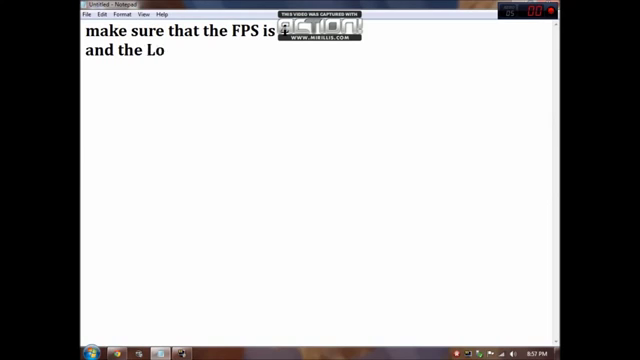
pyautogui.write('ckframe')
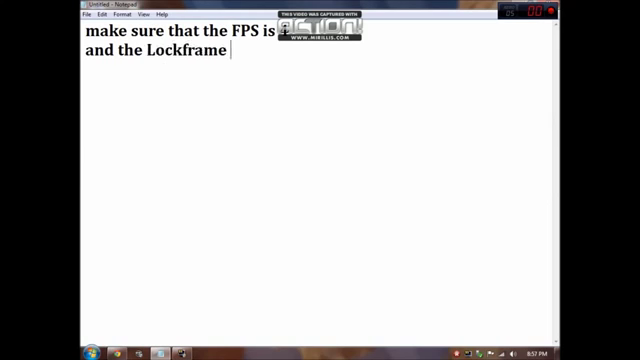
pyautogui.write(' is checked')
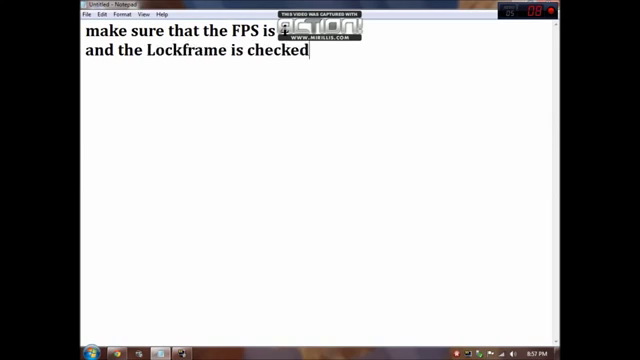
pyautogui.hotkey('shift', 'Left')
pyautogui.hotkey('shift', 'Left')
pyautogui.hotkey('shift', 'Left')
pyautogui.hotkey('shift', 'Left')
pyautogui.click(284, 30)
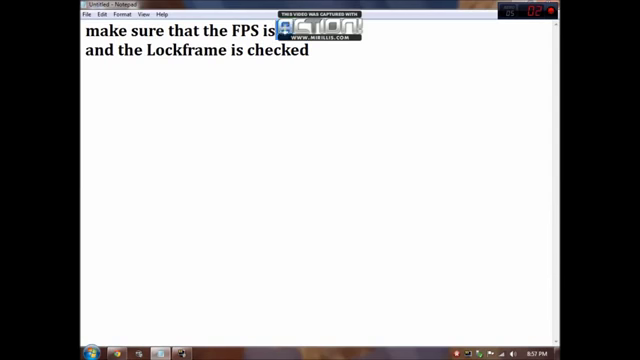
pyautogui.hotkey('shift', 'Left')
pyautogui.hotkey('shift', 'Left')
pyautogui.hotkey('shift', 'Left')
pyautogui.hotkey('shift', 'Left')
pyautogui.hotkey('ctrl', 'a')
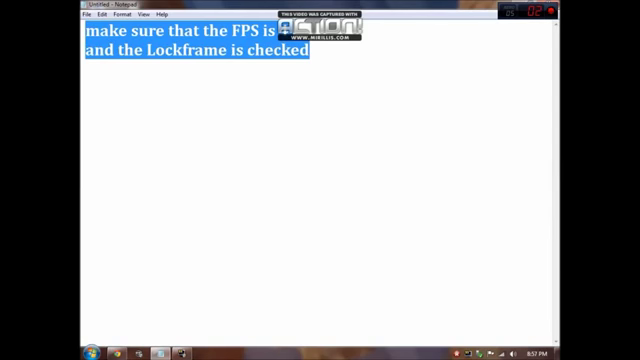
pyautogui.press('Delete')
pyautogui.hotkey('alt', 'Tab')
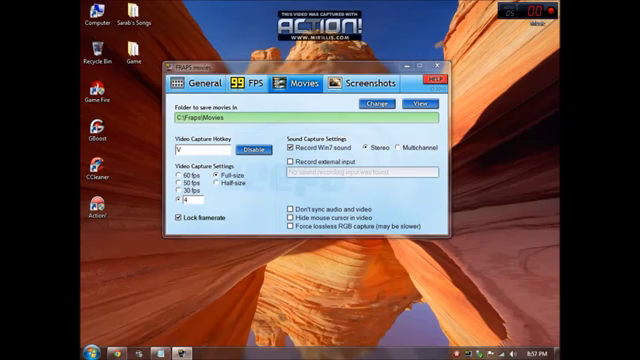
# Tour the Screenshots, General, FPS and Movies pages, then close Fraps and reopen the blank Notepad page
pyautogui.click(361, 83)
pyautogui.click(297, 83)
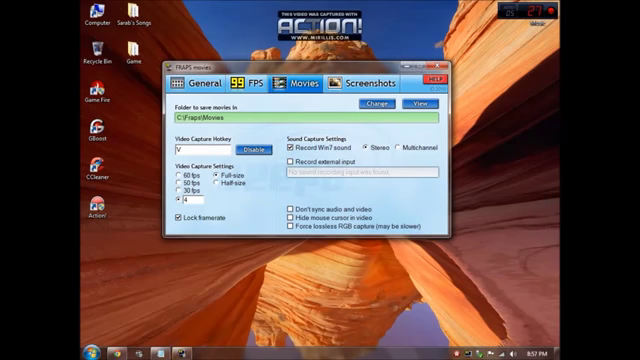
pyautogui.click(196, 83)
pyautogui.click(247, 83)
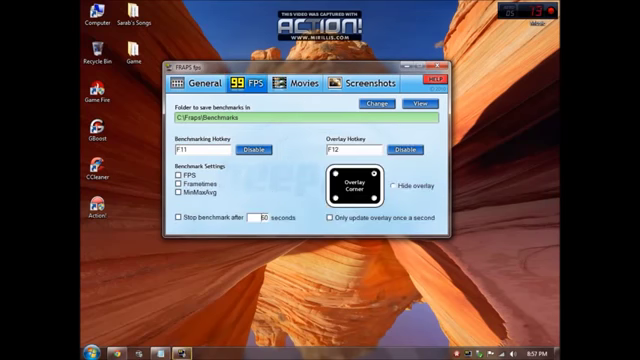
pyautogui.click(297, 83)
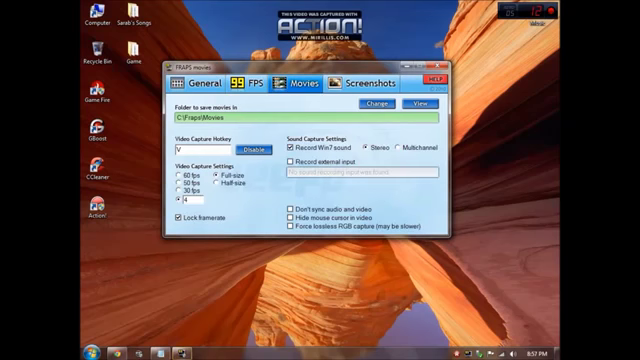
pyautogui.click(362, 83)
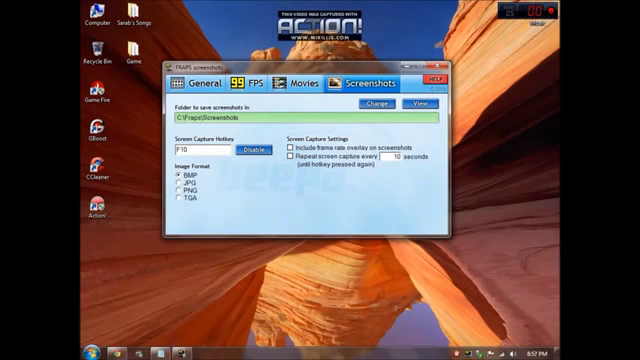
pyautogui.click(304, 83)
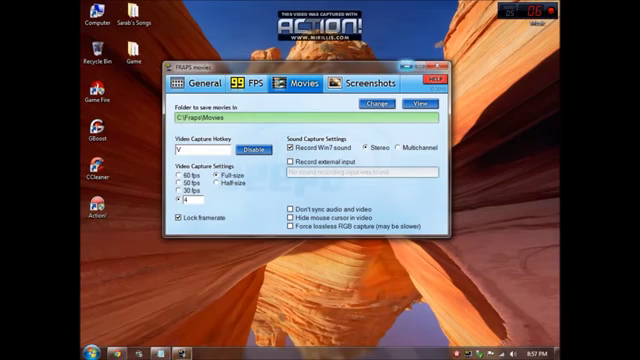
pyautogui.click(434, 79)
pyautogui.click(160, 353)
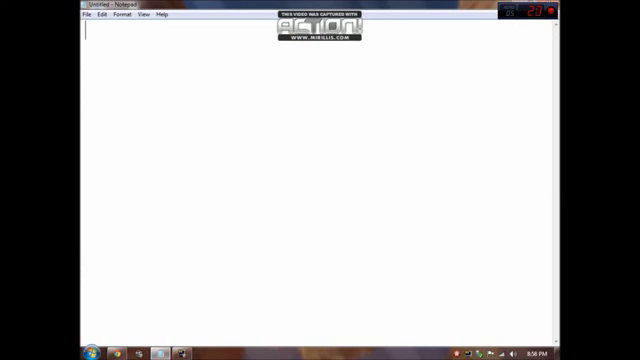
pyautogui.write('Tha')
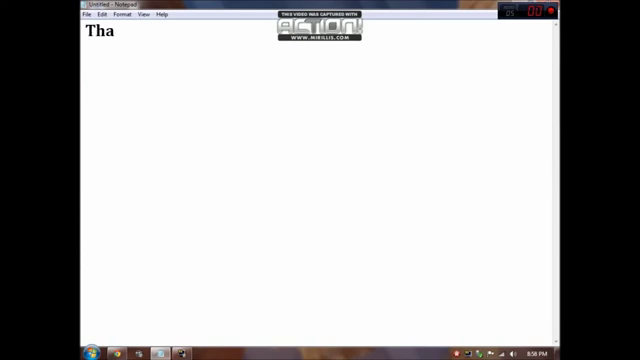
pyautogui.write('t way ')
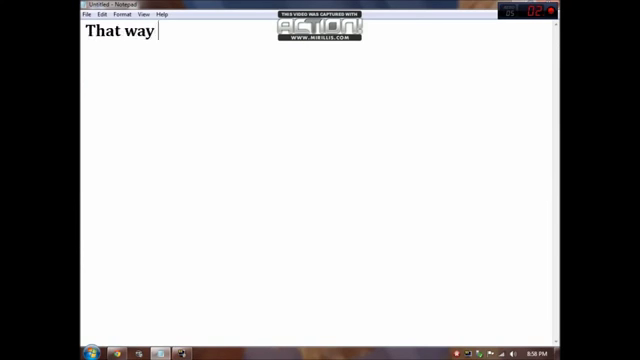
pyautogui.write('when ')
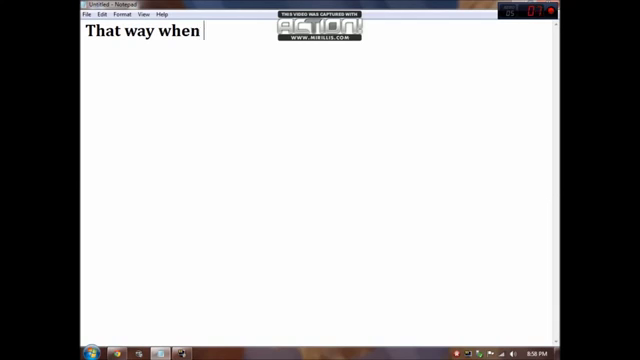
pyautogui.write('you play crossfi')
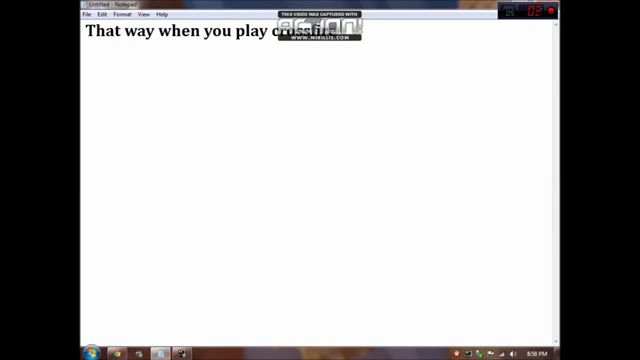
pyautogui.write('re')
pyautogui.write(' when ever ')
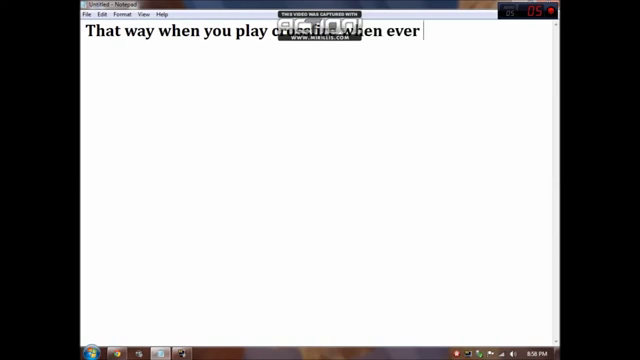
pyautogui.write('you pre')
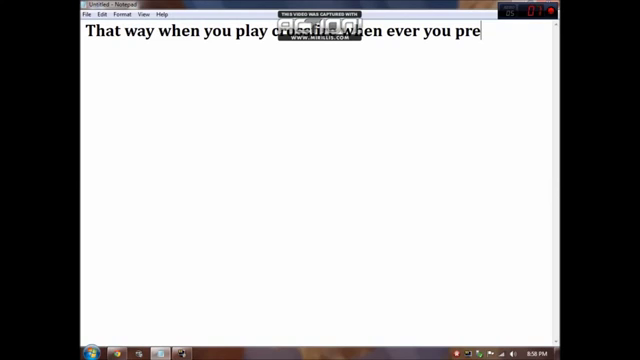
pyautogui.write('es')
# Finish the paragraph on the FPS button slowing the game to enter boxes, fixing typos, then select it all
pyautogui.press('BackSpace')
pyautogui.press('BackSpace')
pyautogui.write('ss the butto')
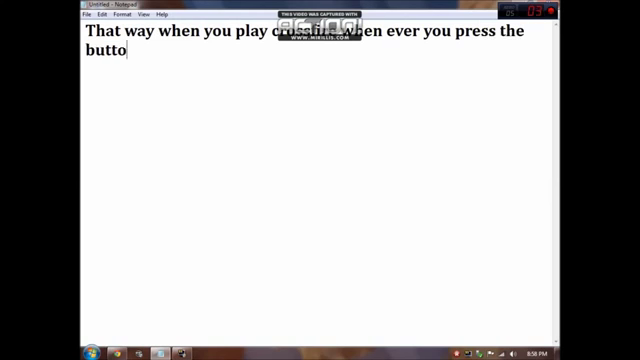
pyautogui.write('n that you m')
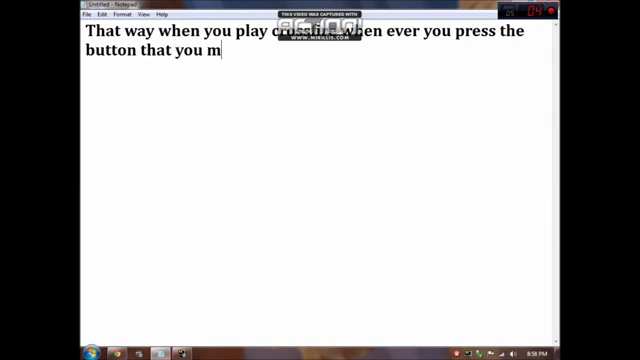
pyautogui.write('ade your ')
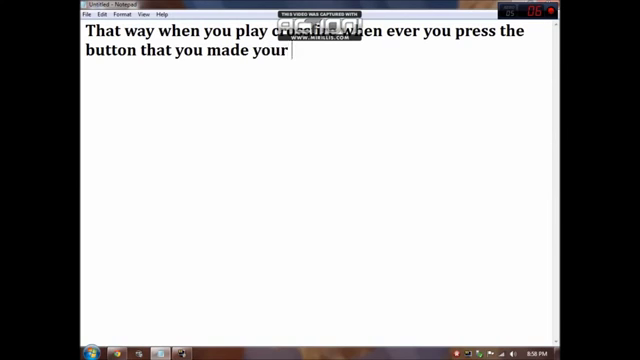
pyautogui.write('FPS ')
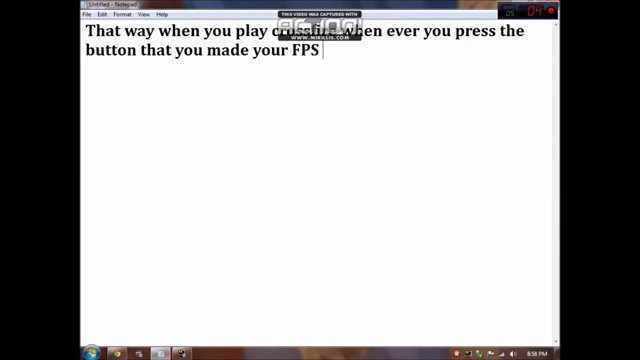
pyautogui.write('""')
pyautogui.press('Left')
pyautogui.write('b')
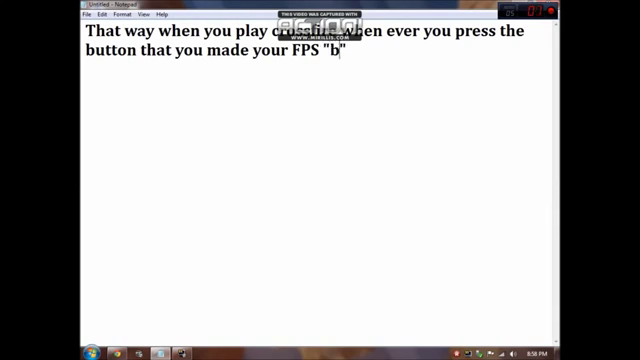
pyautogui.write('utton')
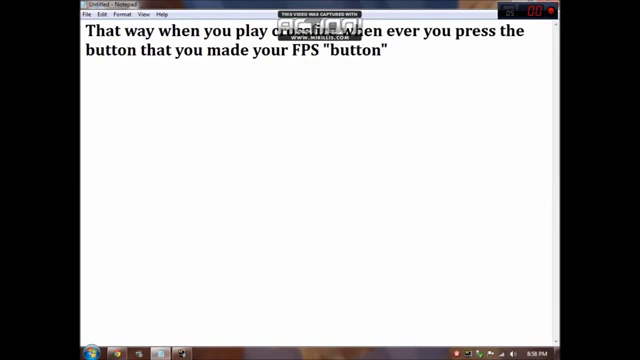
pyautogui.write(' the g')
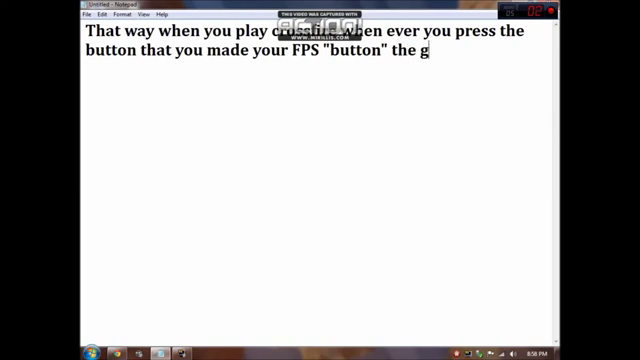
pyautogui.write('ame will ')
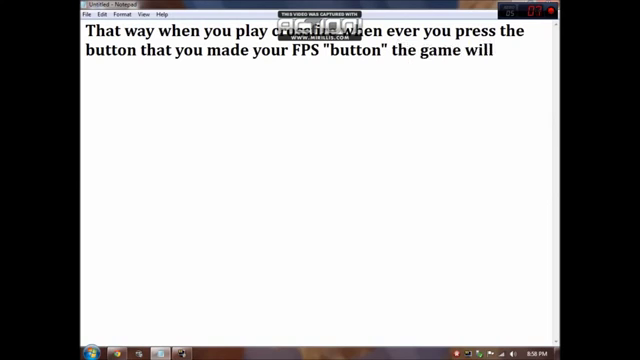
pyautogui.write('slow do')
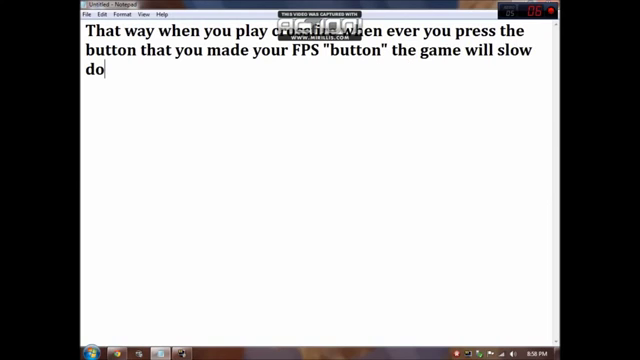
pyautogui.write('wn and i')
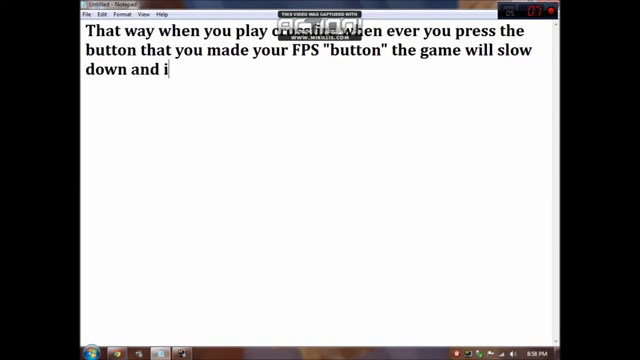
pyautogui.write('t will')
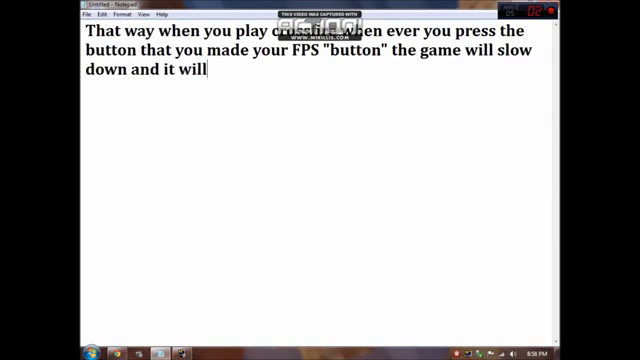
pyautogui.write(' b')
pyautogui.write('e going sl')
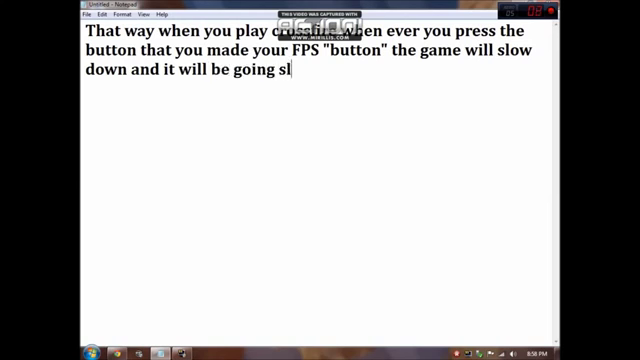
pyautogui.write('ow so')
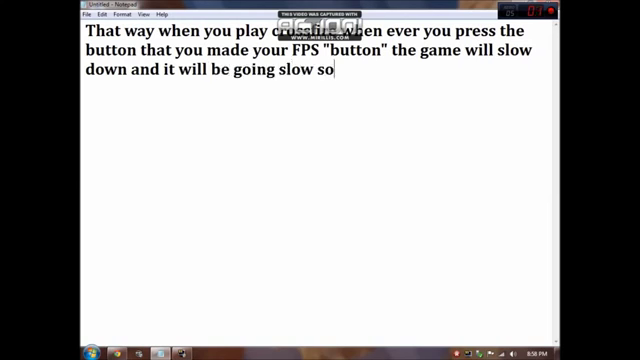
pyautogui.write(' then it w')
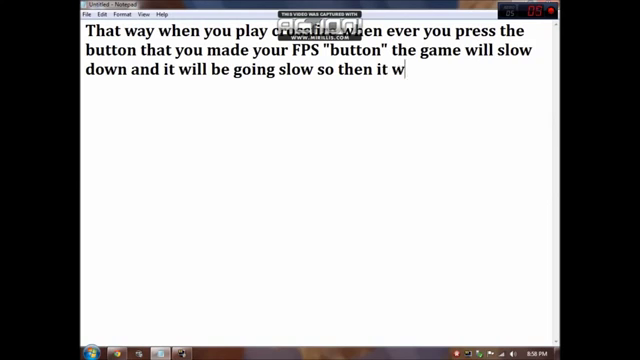
pyautogui.write('ill')
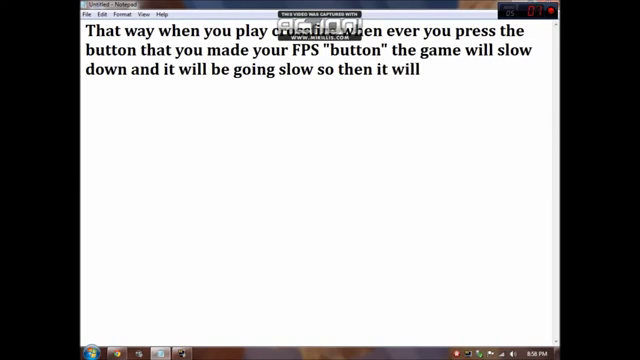
pyautogui.write(' le')
pyautogui.write('tt yy')
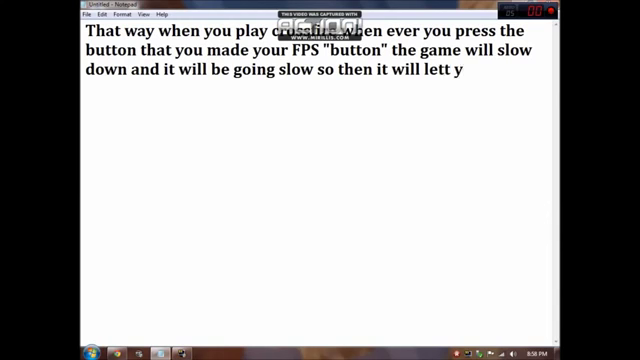
pyautogui.write('uuBackSpace')
pyautogui.press('BackSpace')
pyautogui.write('ou g')
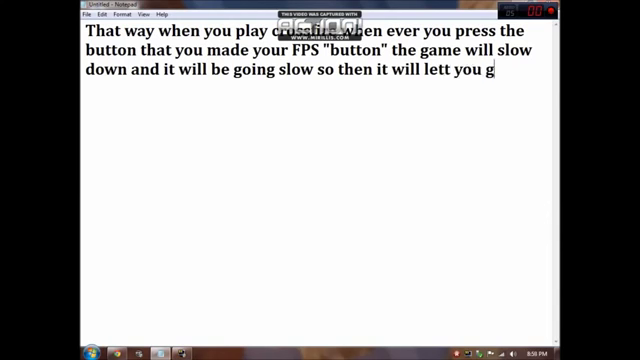
pyautogui.write('o insi')
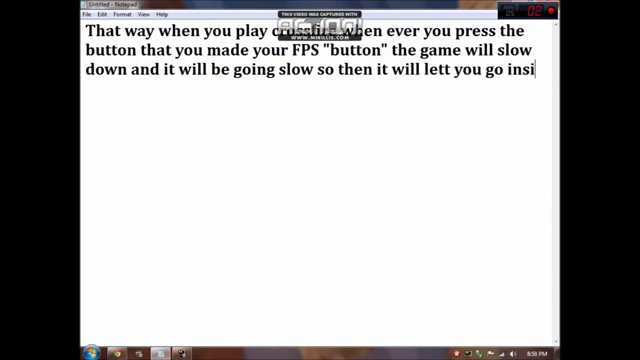
pyautogui.write('de boxes ')
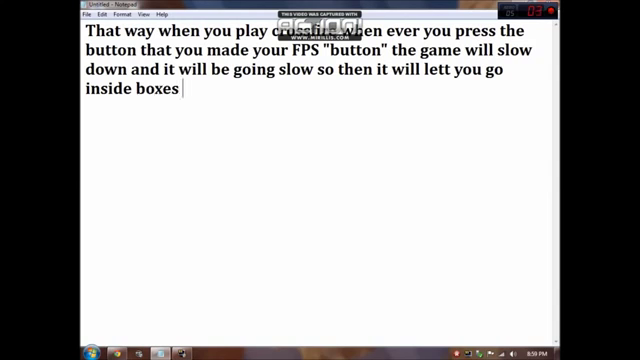
pyautogui.write('and')
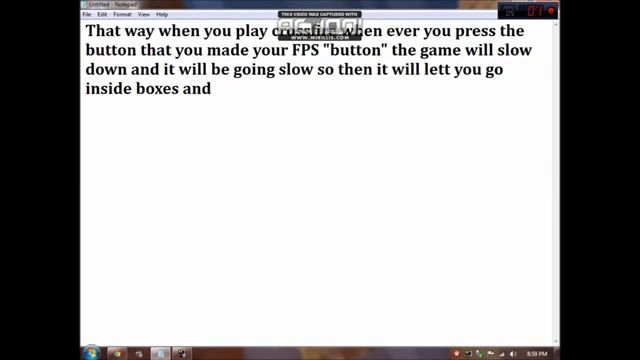
pyautogui.write(' diffr')
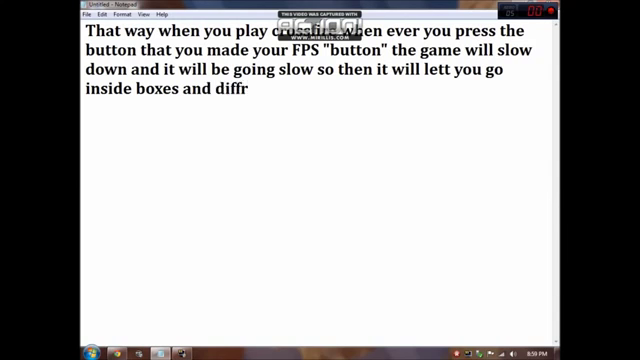
pyautogui.write('ent other pl')
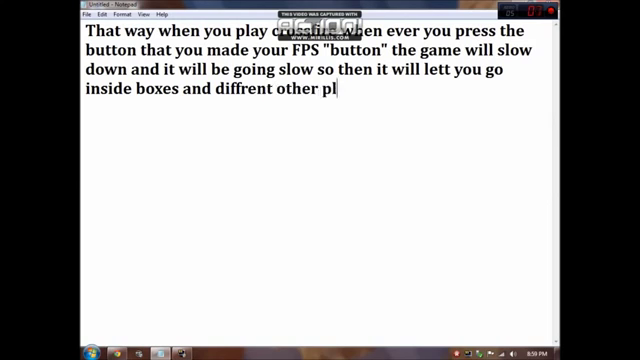
pyautogui.write('ace in t')
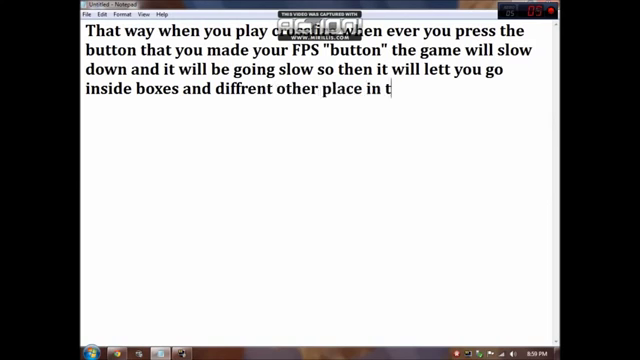
pyautogui.write('he game')
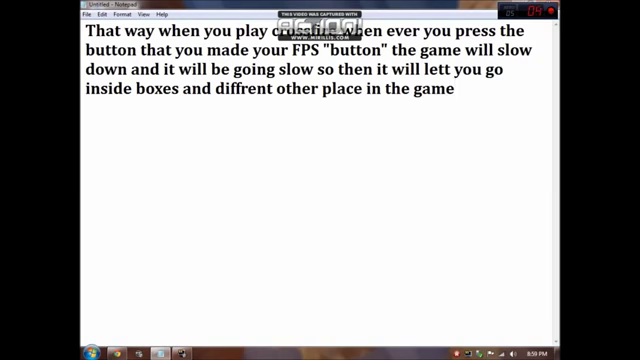
pyautogui.hotkey('ctrl', 'a')
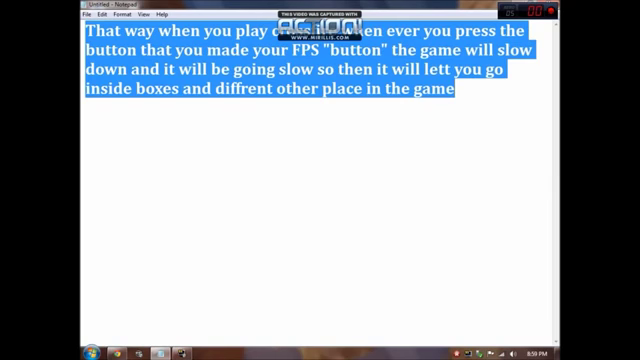
# Replace the page with 'There will be an tut video in description also showing you guys places to go in'
pyautogui.press('Delete')
pyautogui.write('Ther')
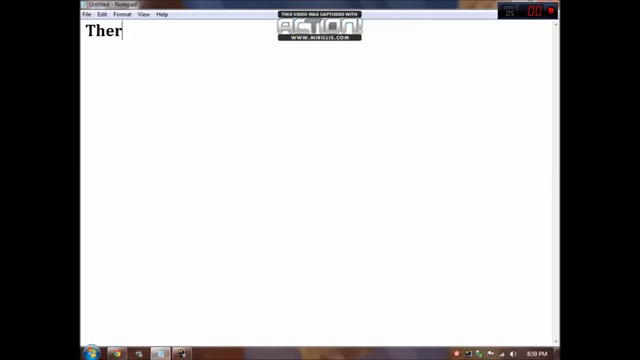
pyautogui.write('e will be')
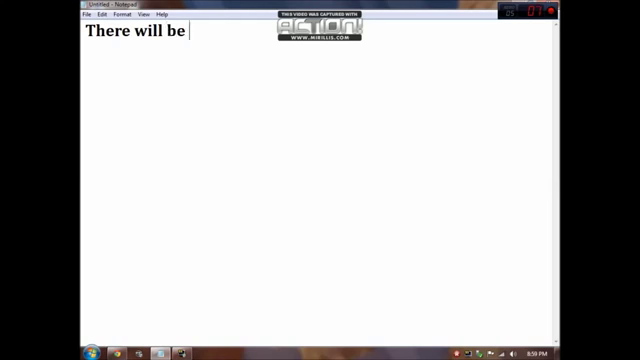
pyautogui.write(' an ')
pyautogui.write('tu')
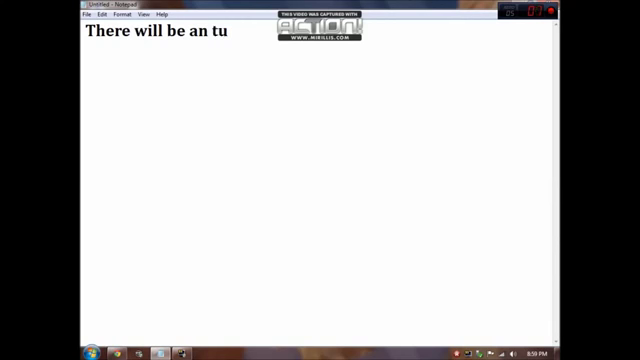
pyautogui.write('t ')
pyautogui.write('video i')
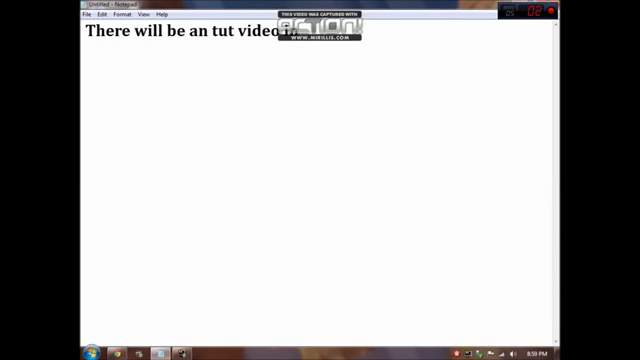
pyautogui.write('n des')
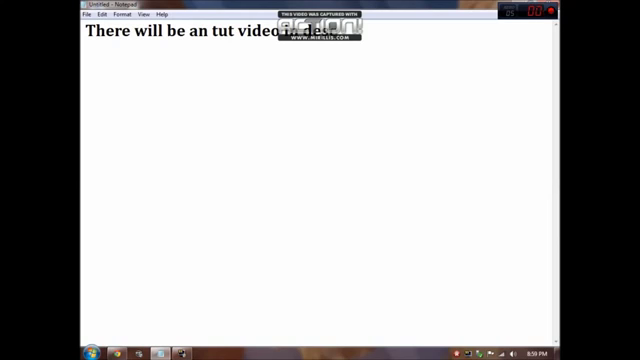
pyautogui.write('cription')
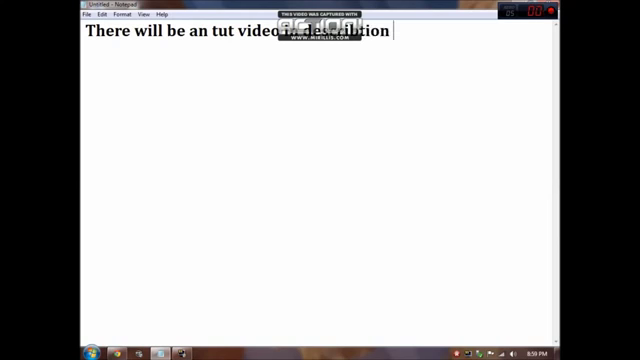
pyautogui.write(' also ')
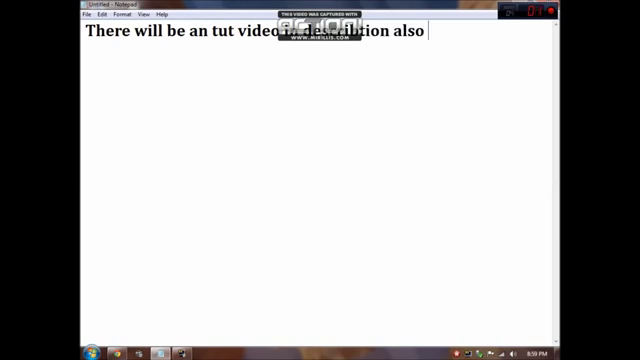
pyautogui.write('o')
pyautogui.press('BackSpace')
pyautogui.write('show')
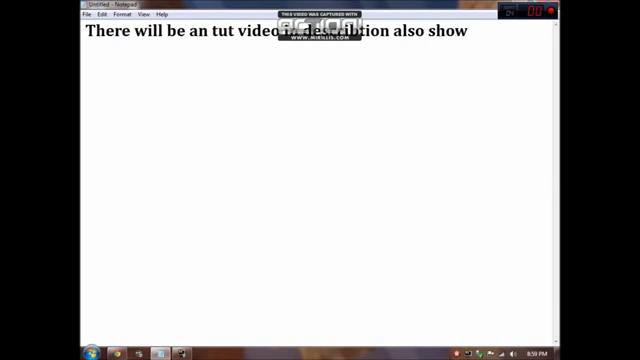
pyautogui.write('ing you guys ')
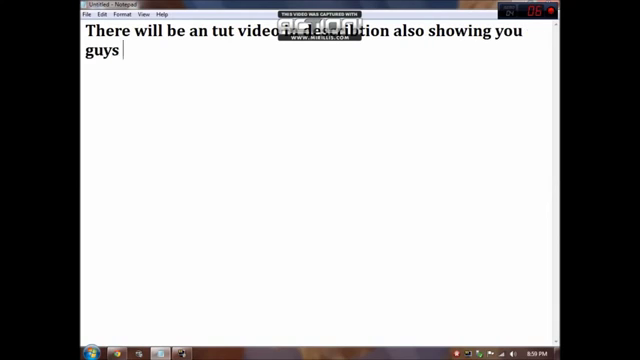
pyautogui.write('places to go in')
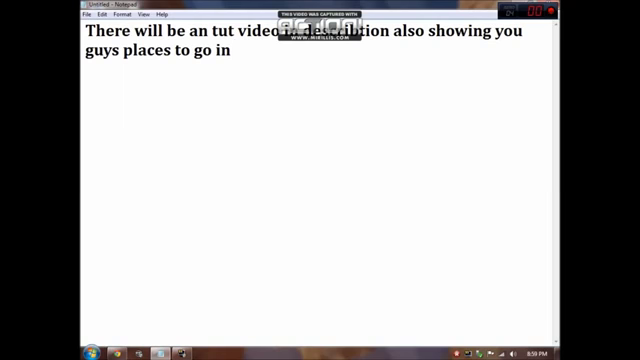
pyautogui.hotkey('ctrl', 'a')
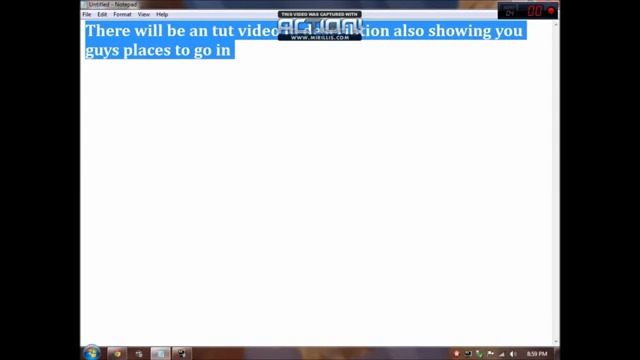
pyautogui.write('4 example')
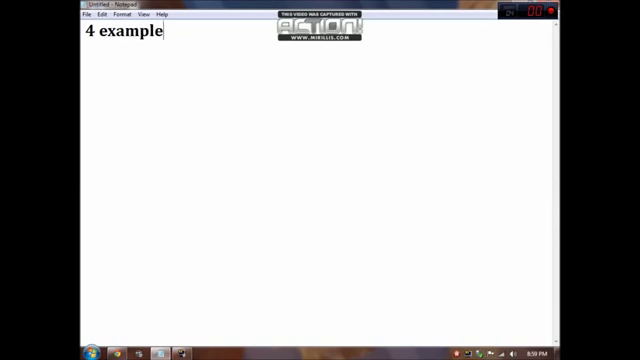
pyautogui.write(': box')
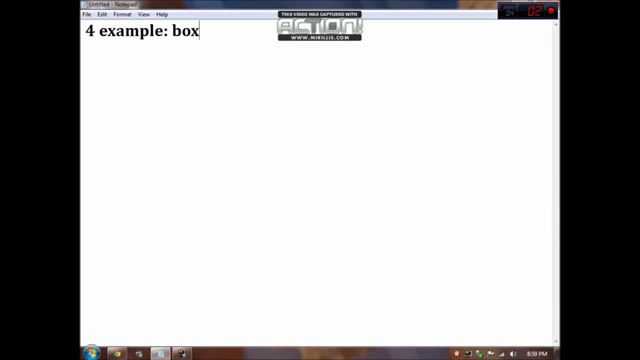
pyautogui.write('es, wa')
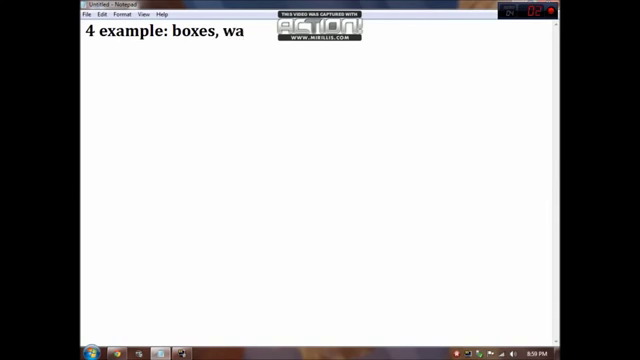
pyautogui.write('lls,')
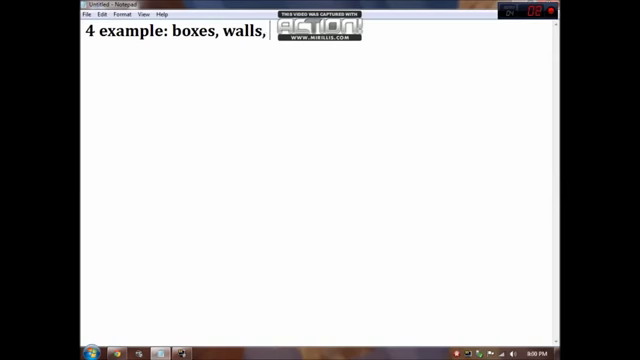
pyautogui.write(' and ot')
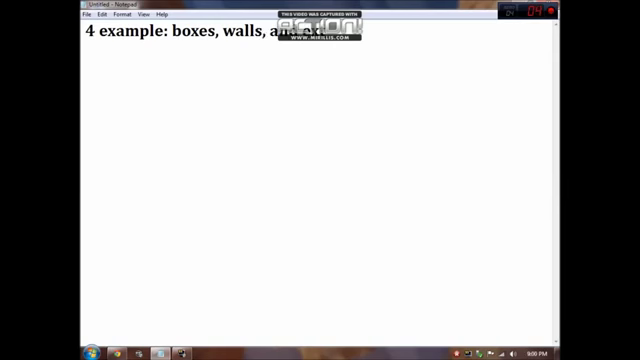
# Type '4 example: boxes, walls, and' over the announcement and select the line
pyautogui.hotkey('ctrl', 'a')
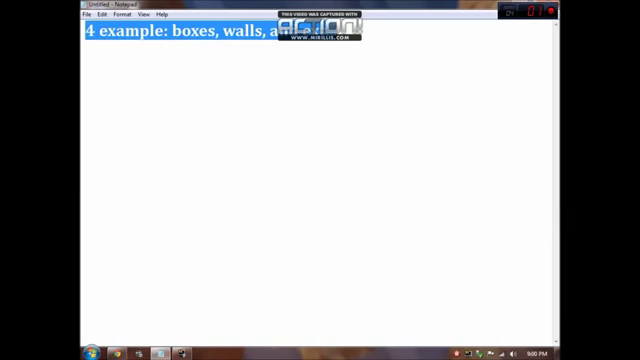
# Delete the examples line, discard the 'So that is' start, and begin typing 'Please'
pyautogui.press('Delete')
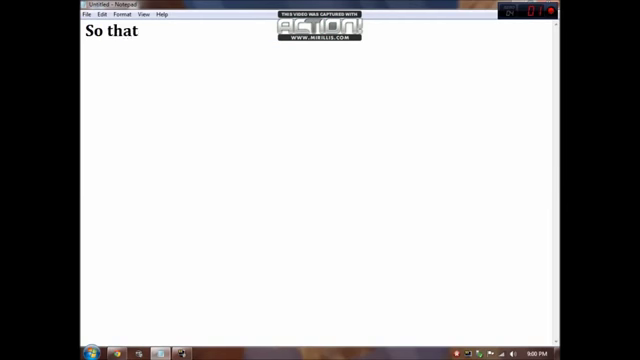
pyautogui.write('is b')
pyautogui.write('a')
pyautogui.press('BackSpace')
pyautogui.press('BackSpace')
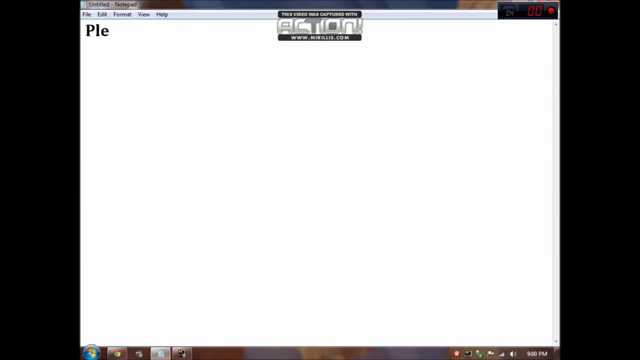
pyautogui.write('ase')
pyautogui.write(' dont for')
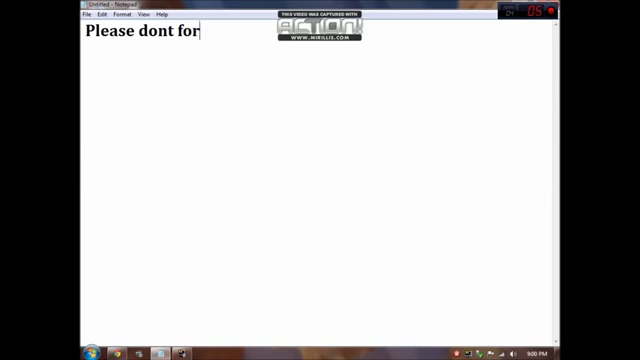
pyautogui.write('get to')
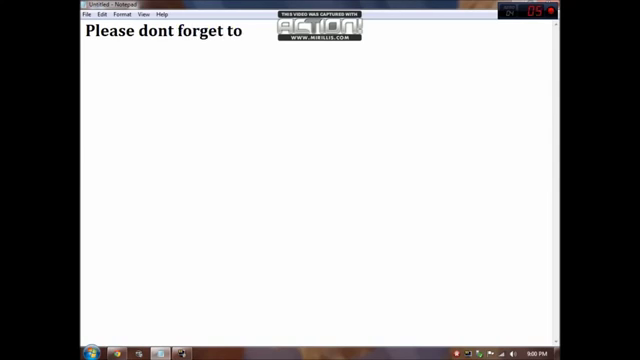
pyautogui.write(' like and su')
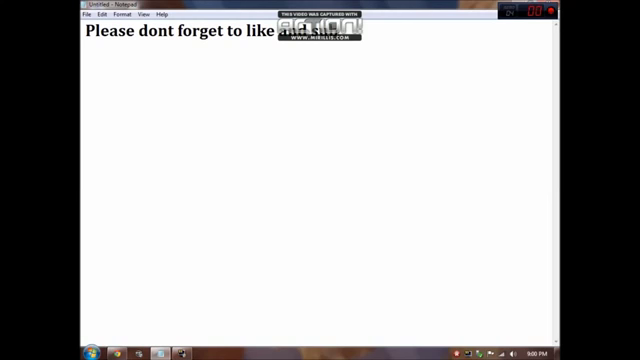
pyautogui.write('b for my vid')
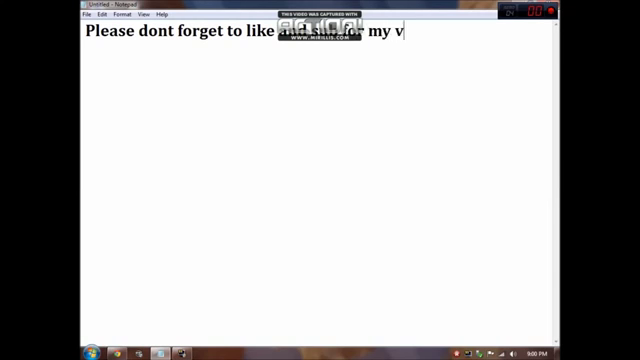
pyautogui.write('eo and hope t')
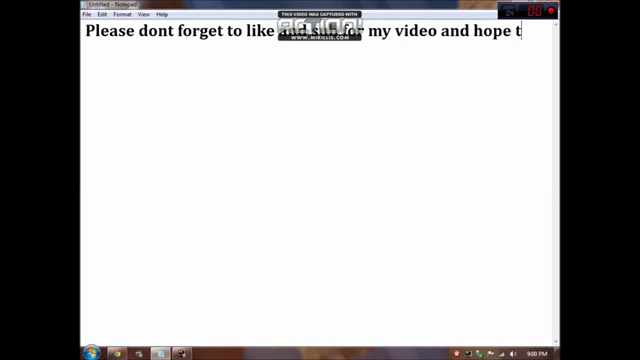
pyautogui.write('his video')
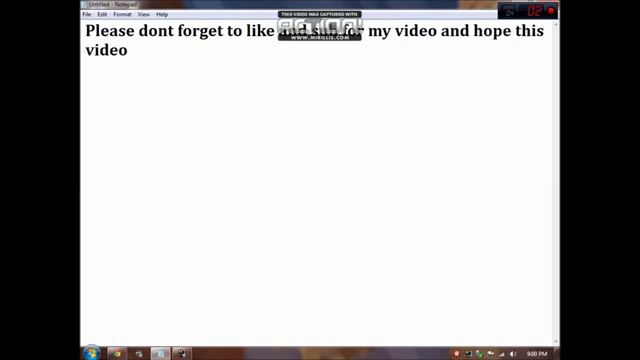
pyautogui.write(' helped you guys :')
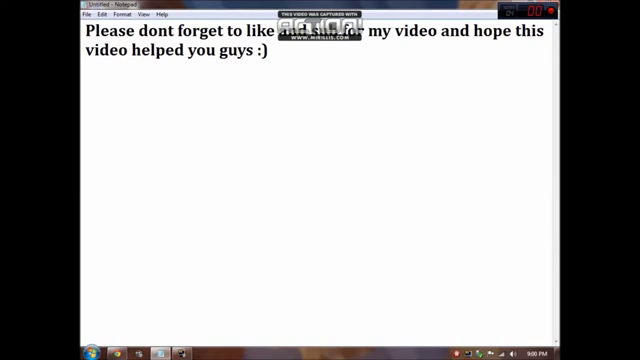
pyautogui.write('NJOY')
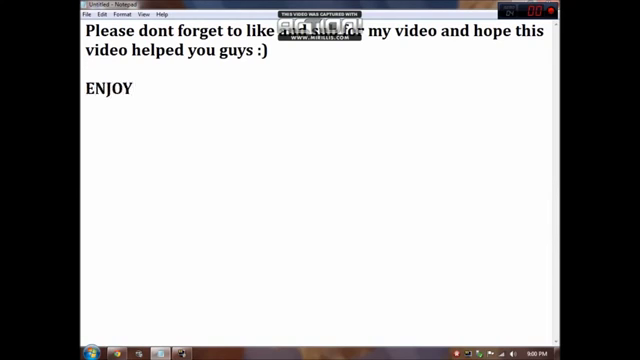
pyautogui.write(' THE GLITC')
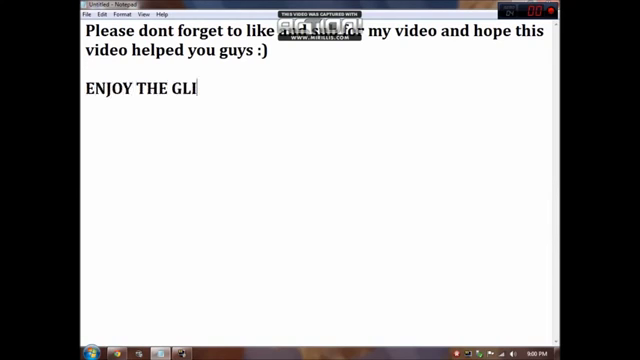
pyautogui.write('HES!')
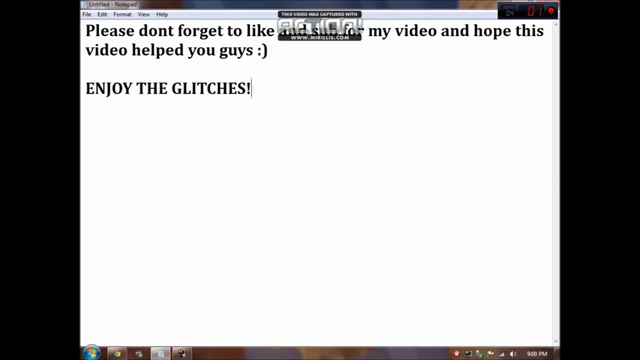